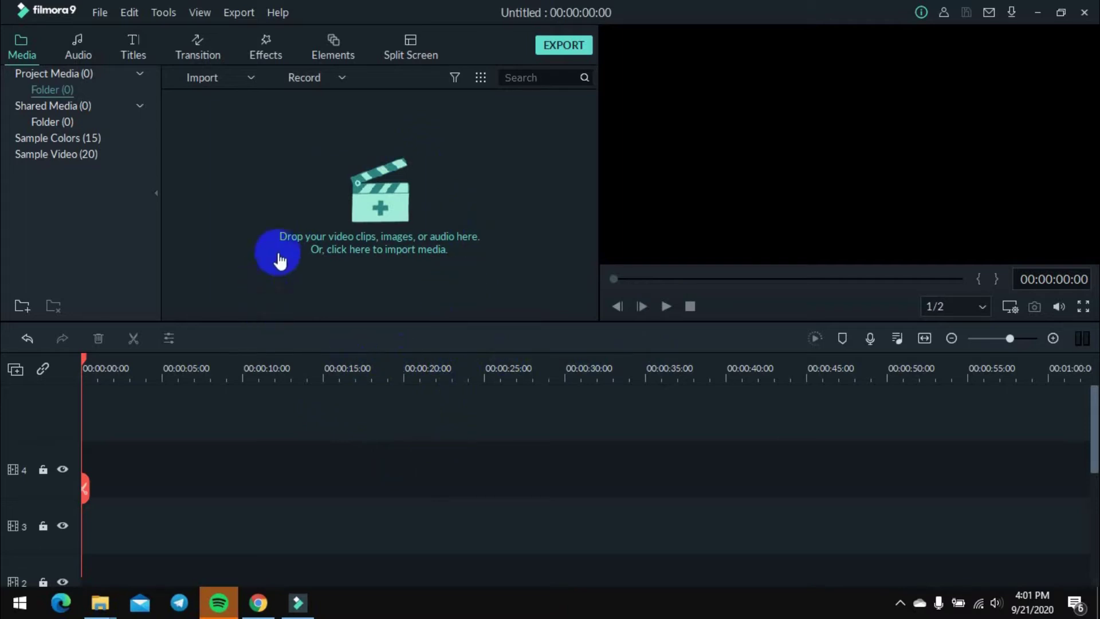
# - Import all the videos, images and audio from the TUGAS 1 folder into the project media
pyautogui.click(381, 213)
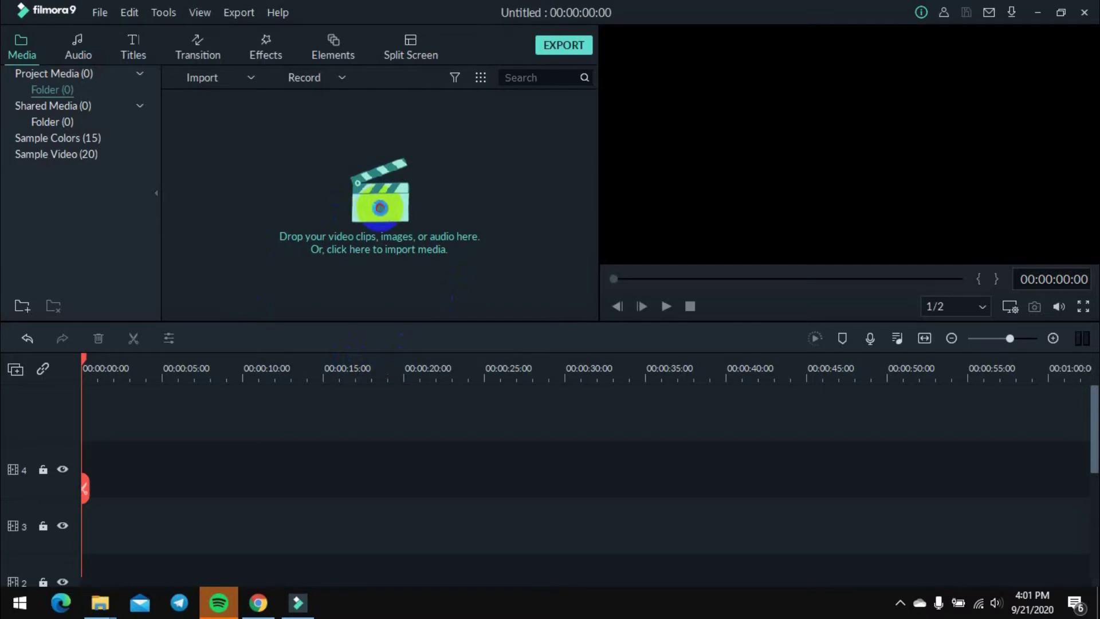
pyautogui.scroll(-2, 386, 231)
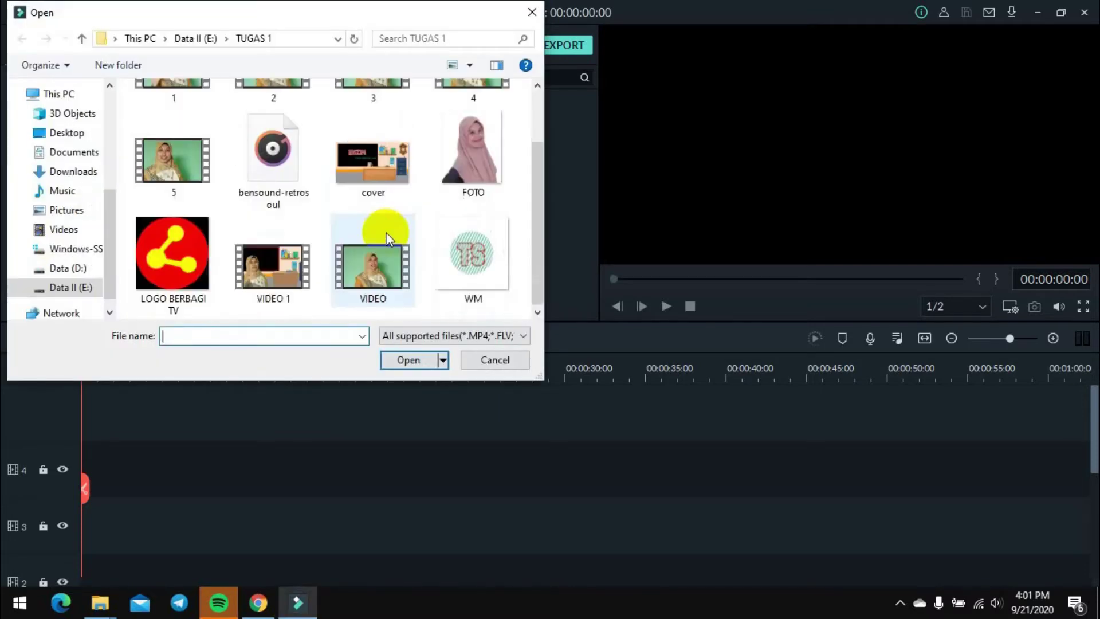
pyautogui.click(466, 289)
pyautogui.moveTo(465, 290); pyautogui.dragTo(136, 104)
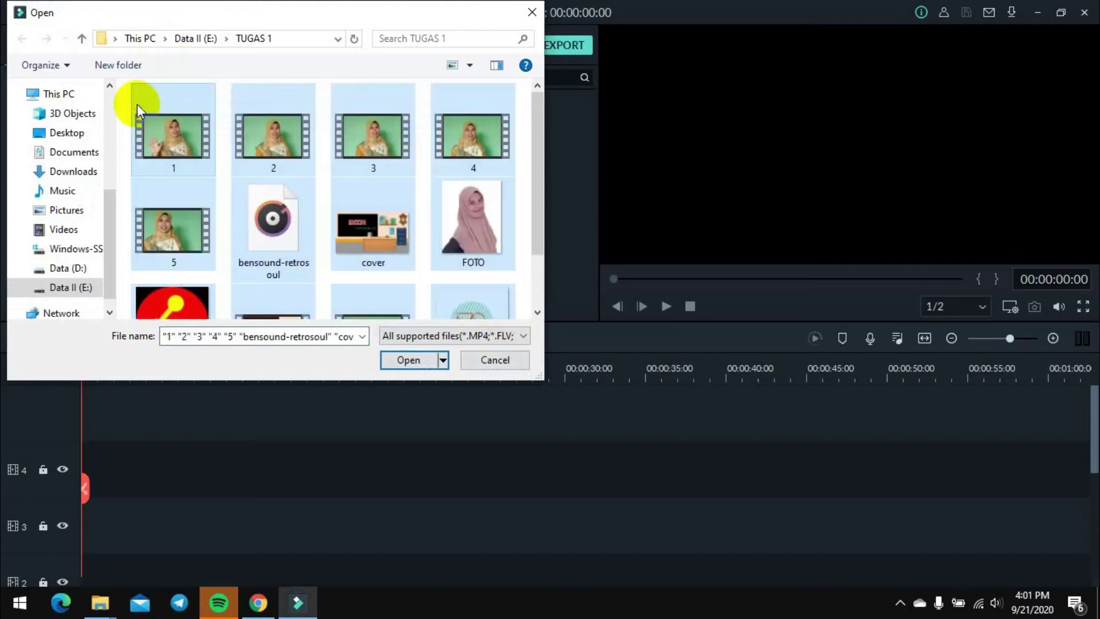
pyautogui.click(408, 361)
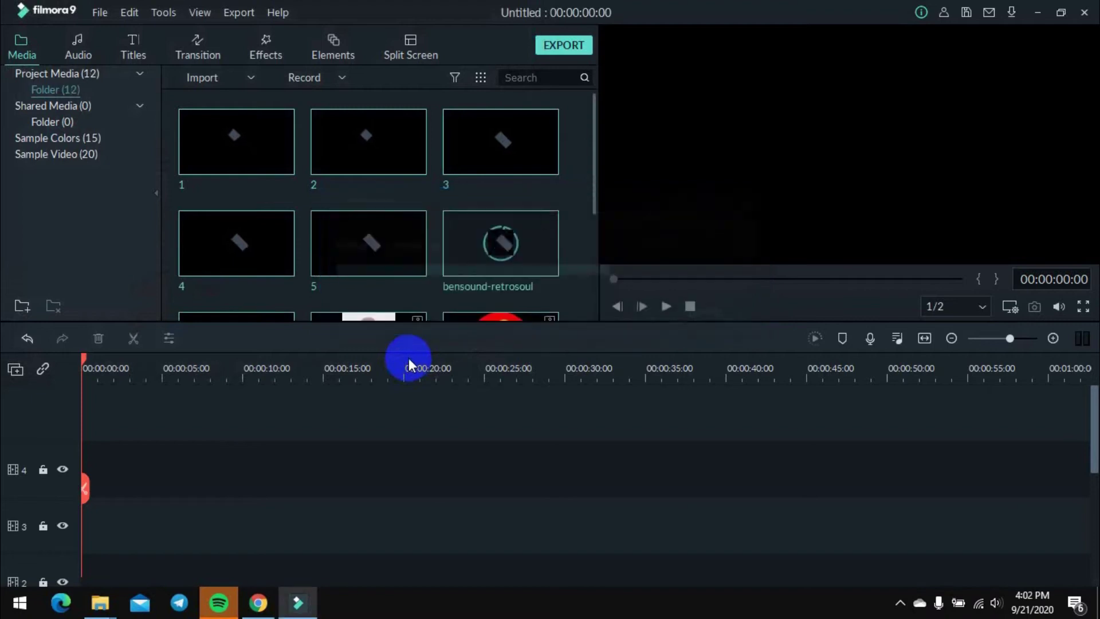
# - Try placing all the imported media on the timeline at once
pyautogui.scroll(-3, 530, 262)
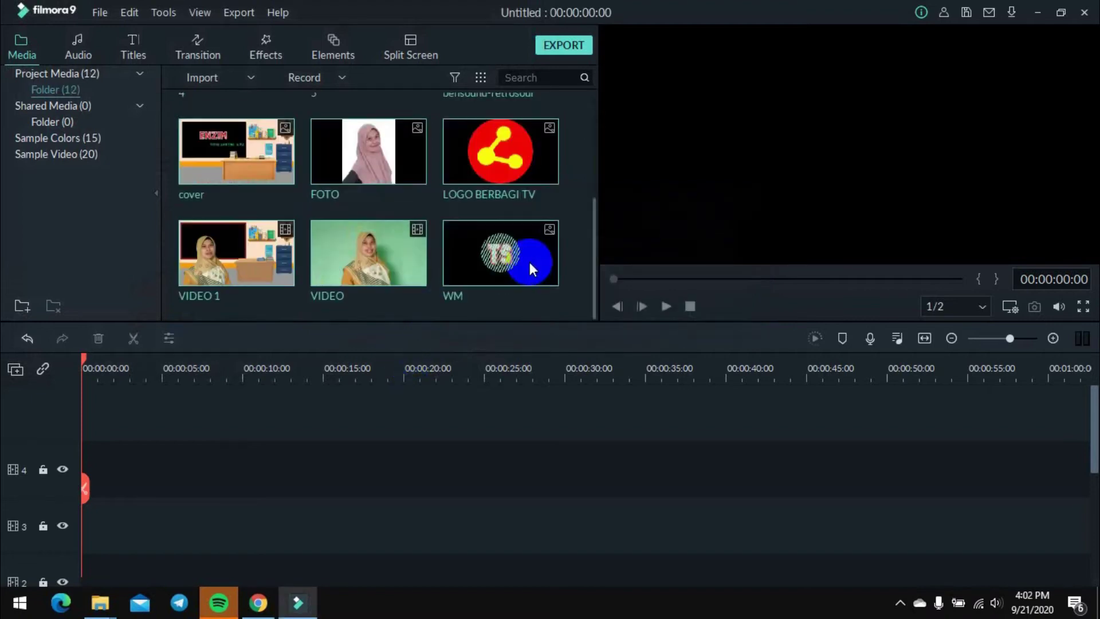
pyautogui.scroll(3, 528, 259)
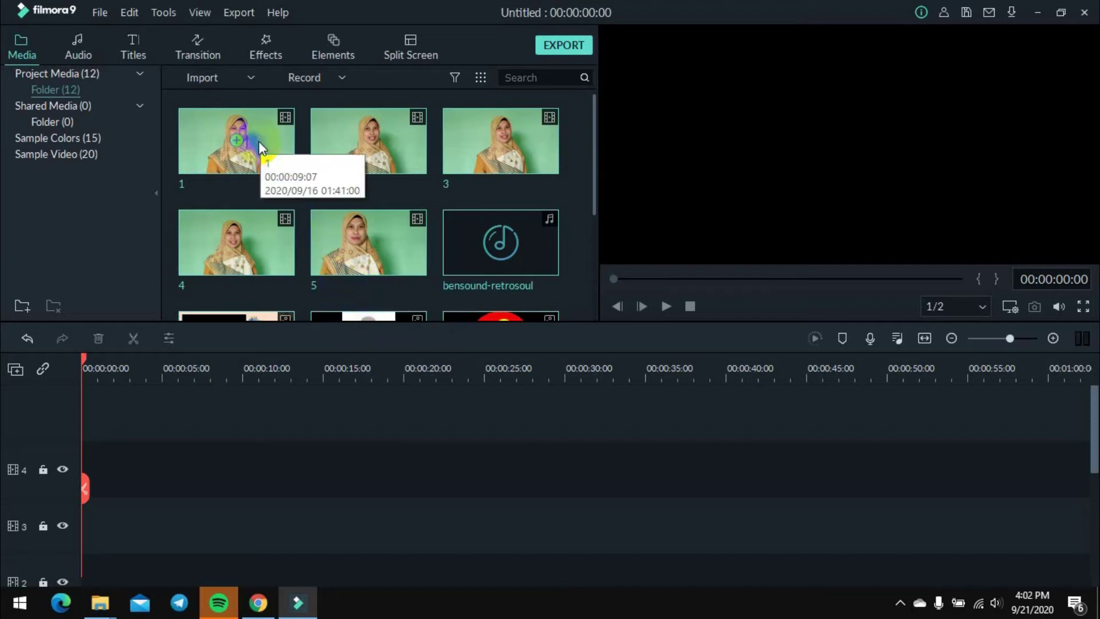
pyautogui.moveTo(259, 141); pyautogui.dragTo(91, 408)
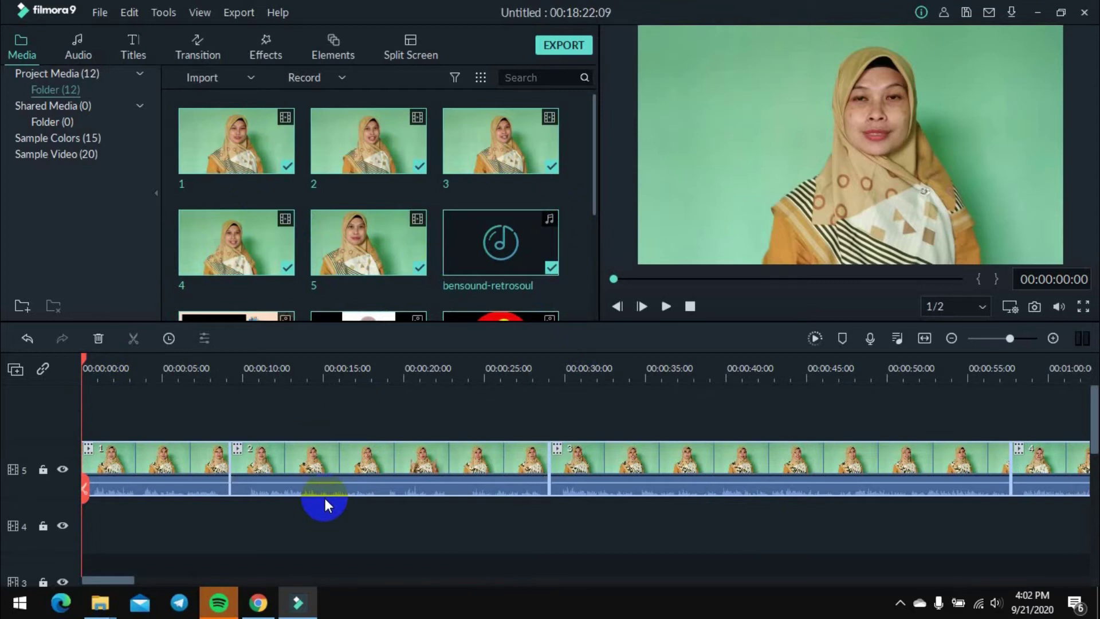
pyautogui.hotkey('ctrl', 'z')
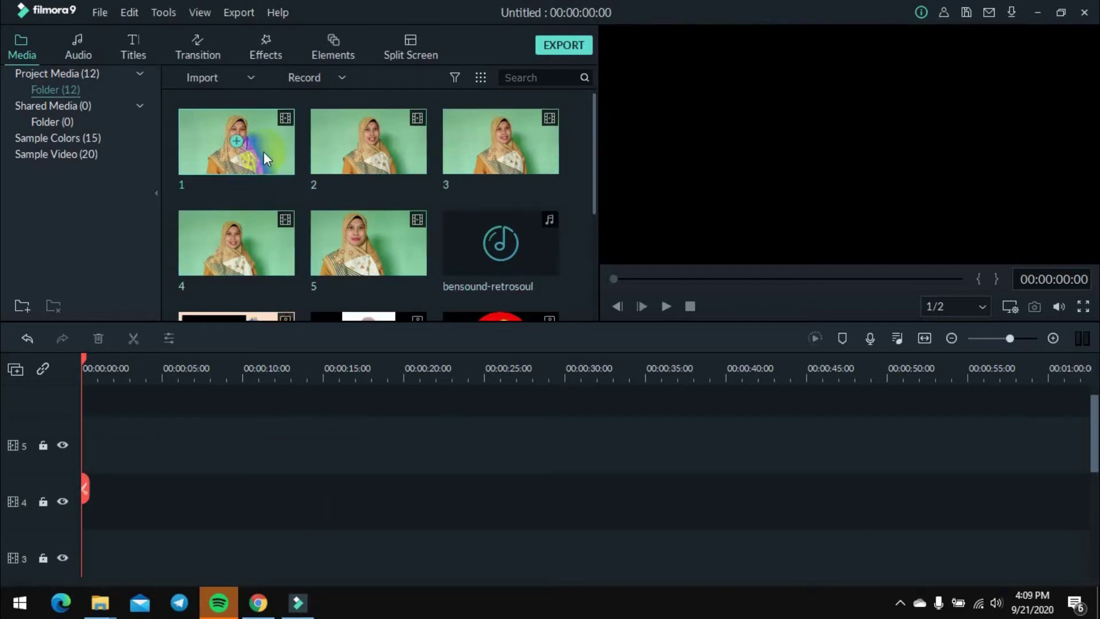
# - Place clips 1, 2 and 3 one after another on track 5, starting at the beginning of the timeline
pyautogui.moveTo(264, 152); pyautogui.dragTo(91, 428)
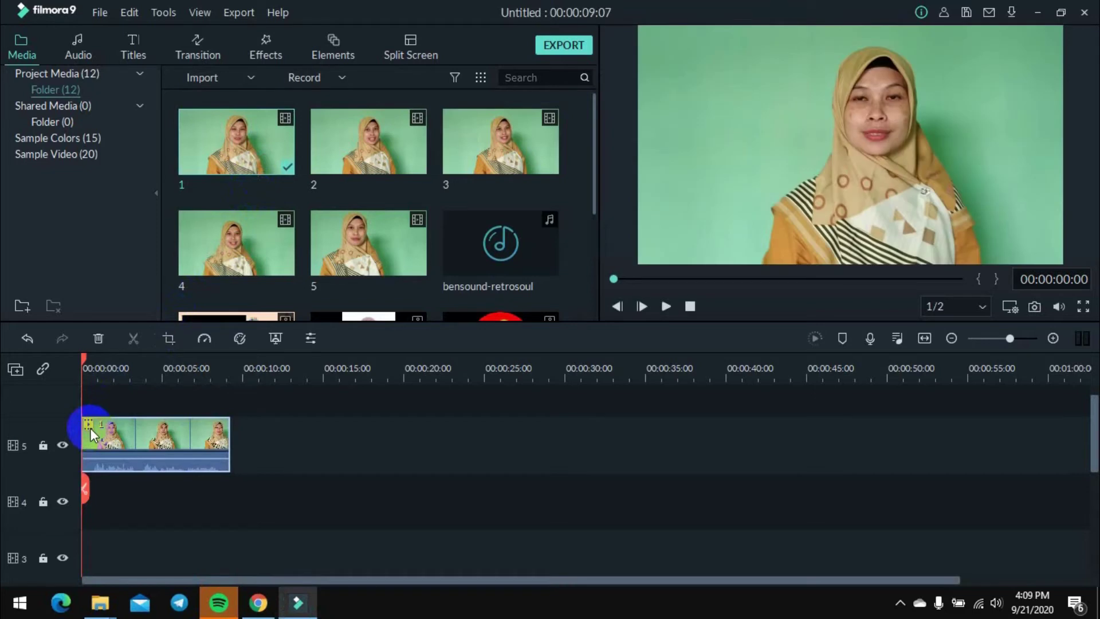
pyautogui.moveTo(386, 172); pyautogui.dragTo(235, 445)
pyautogui.moveTo(539, 154); pyautogui.dragTo(539, 452)
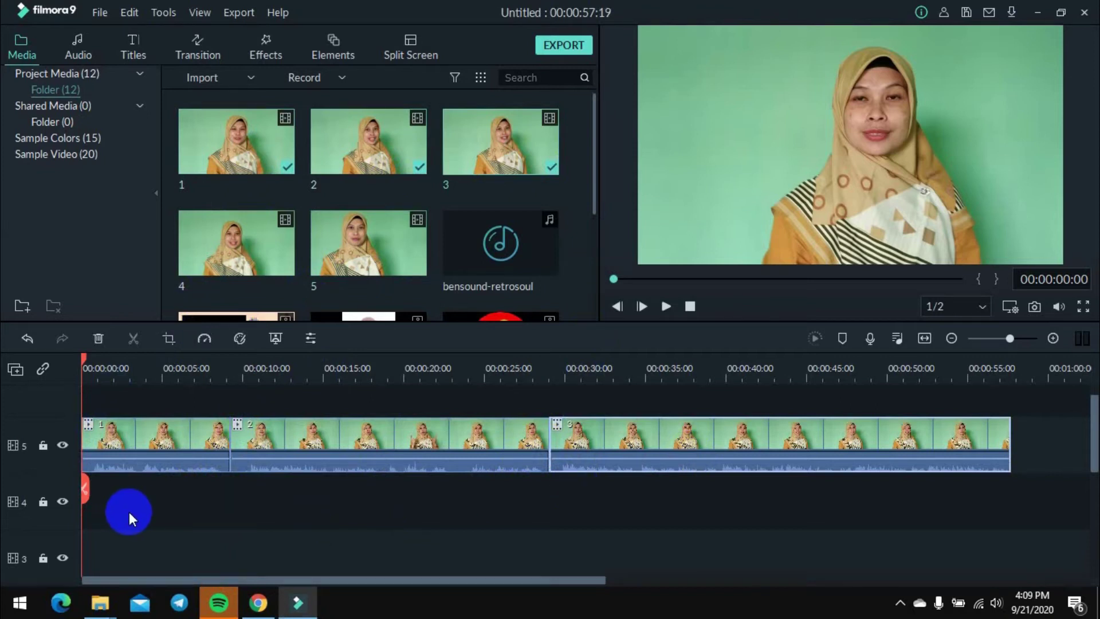
# - Split clip 2 at about 20 seconds and trim the start of its second part to the playhead at 00:00:21:02
pyautogui.moveTo(85, 492); pyautogui.dragTo(409, 486)
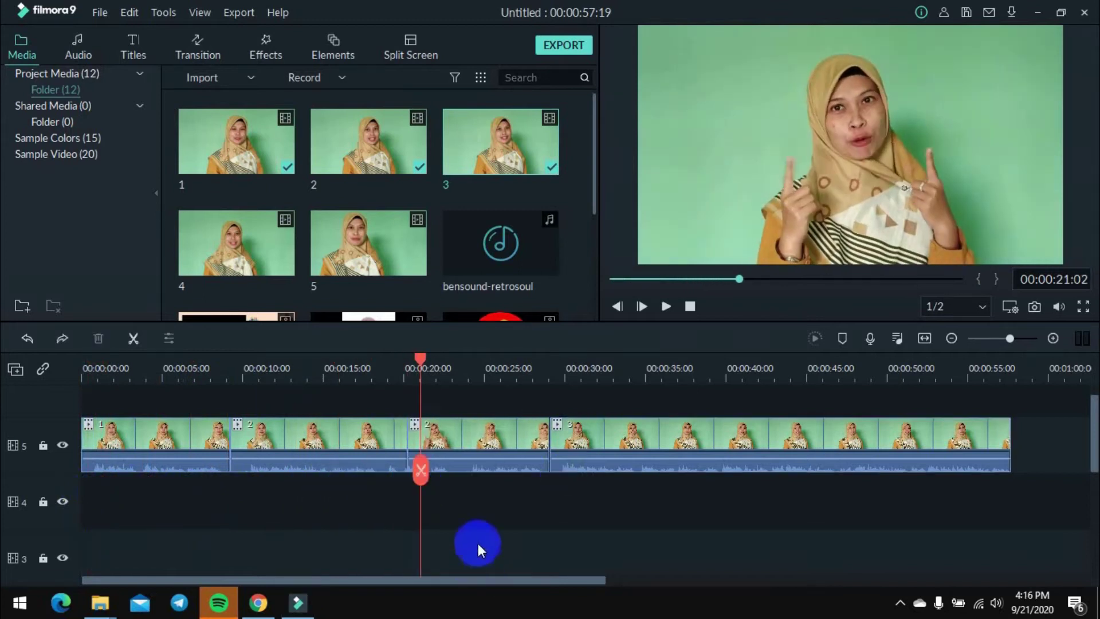
pyautogui.click(427, 444)
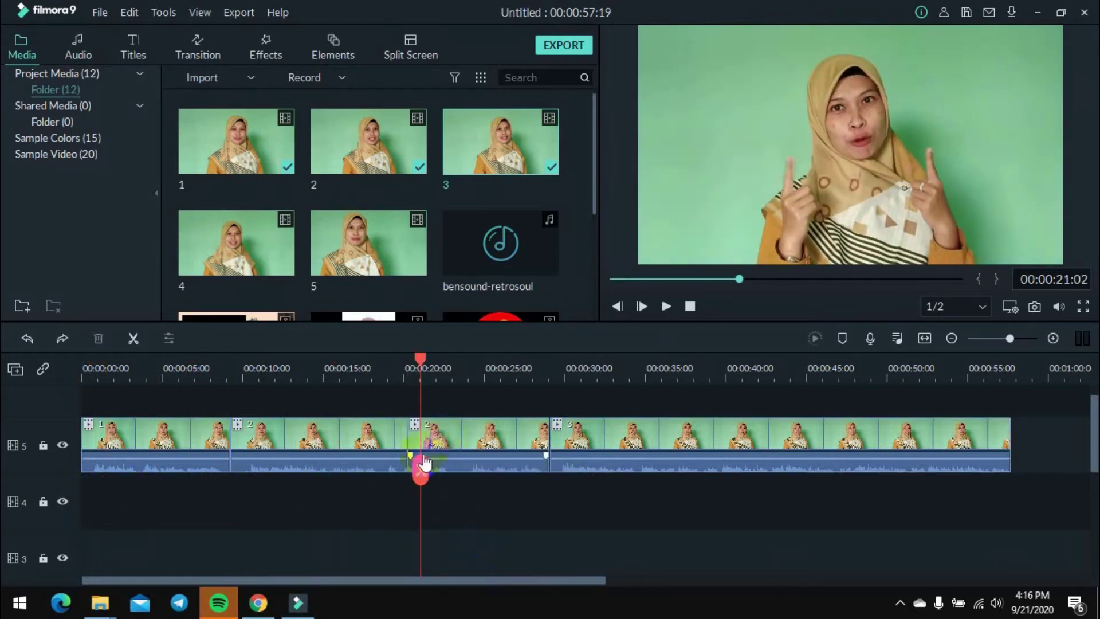
pyautogui.rightClick(445, 431)
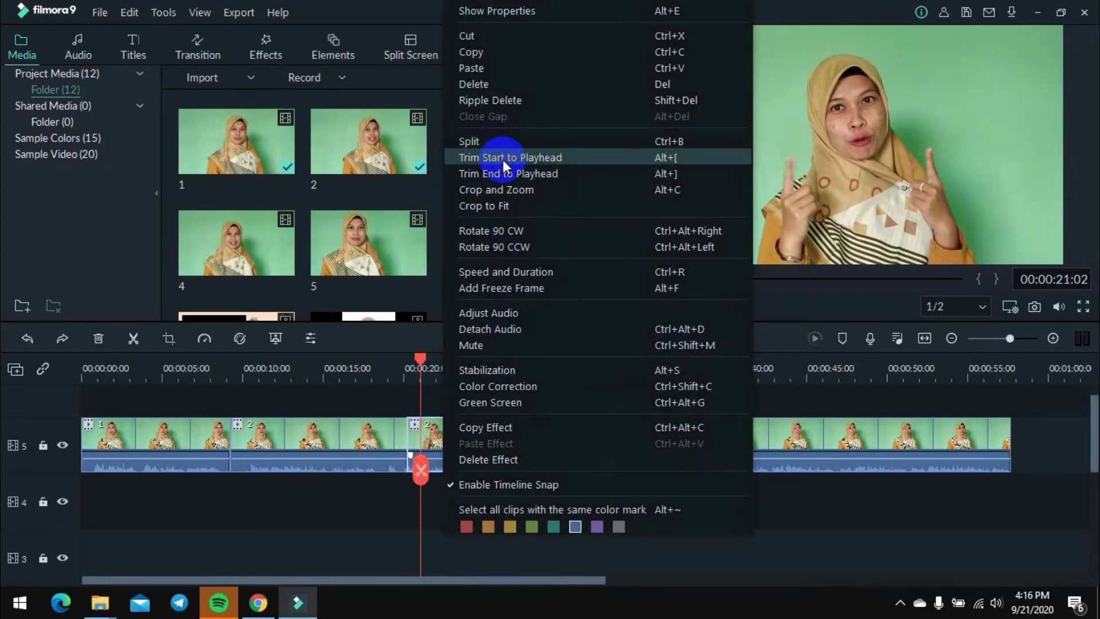
pyautogui.click(503, 161)
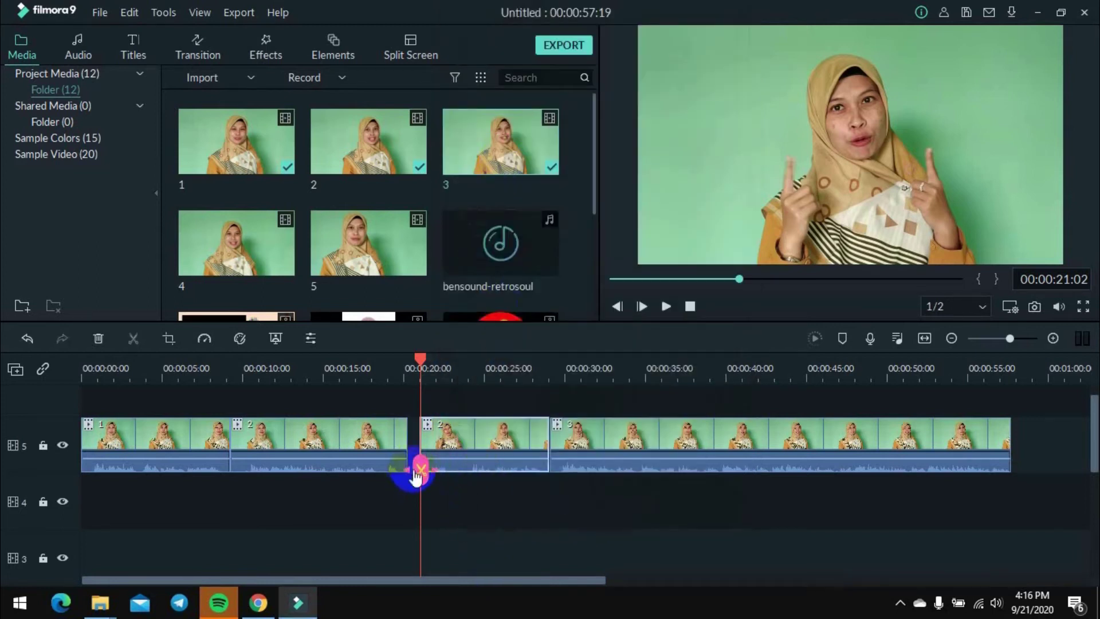
# - Trim the end of the first part of clip 2 to the playhead at 00:00:16:16
pyautogui.moveTo(422, 474); pyautogui.dragTo(350, 462)
pyautogui.rightClick(350, 462)
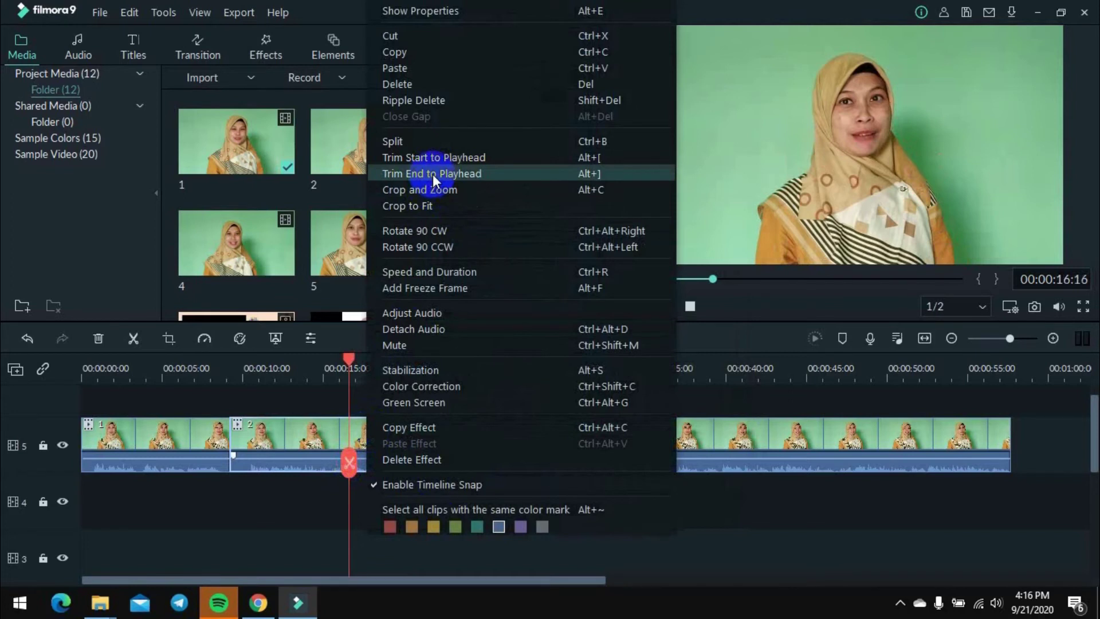
pyautogui.click(432, 175)
pyautogui.click(369, 446)
pyautogui.click(382, 514)
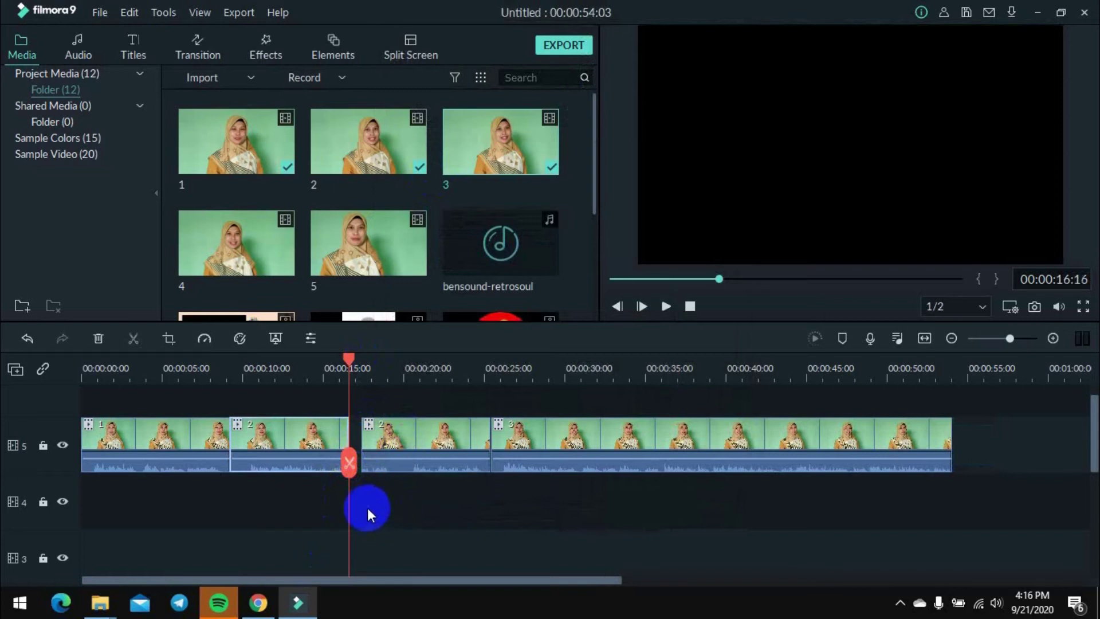
# - Close the gaps by moving the second part of clip 2 against the first part and clip 3 directly after it
pyautogui.click(407, 443)
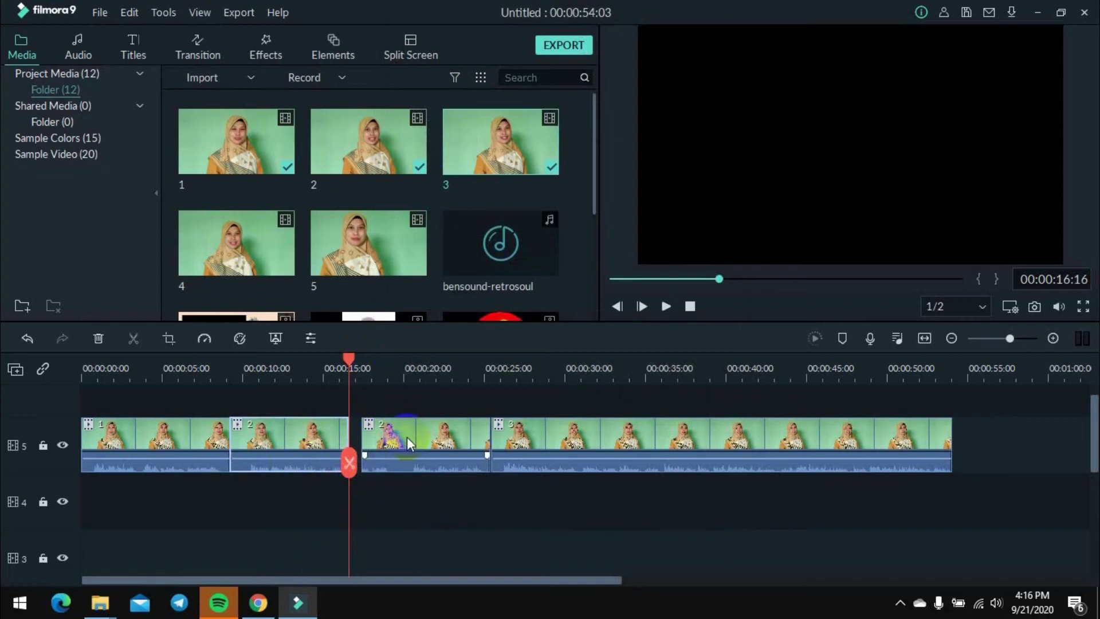
pyautogui.moveTo(407, 437); pyautogui.dragTo(396, 437)
pyautogui.moveTo(532, 432); pyautogui.dragTo(524, 432)
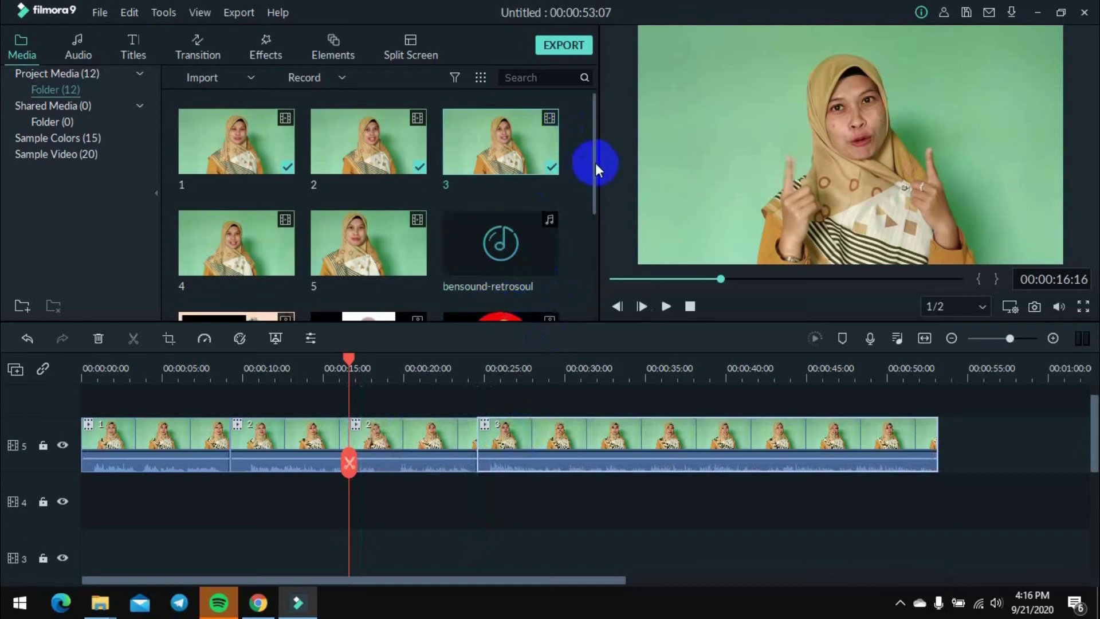
# - Place the WM image on a track above the clips at the start of the timeline
pyautogui.moveTo(595, 166); pyautogui.dragTo(596, 278)
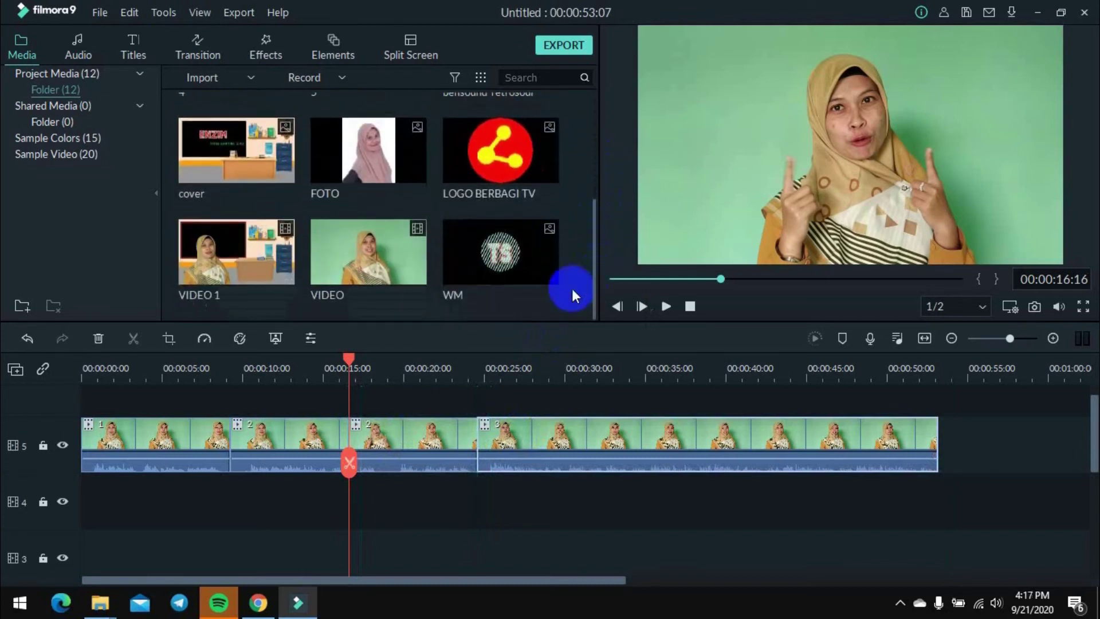
pyautogui.click(494, 246)
pyautogui.moveTo(498, 252); pyautogui.dragTo(88, 395)
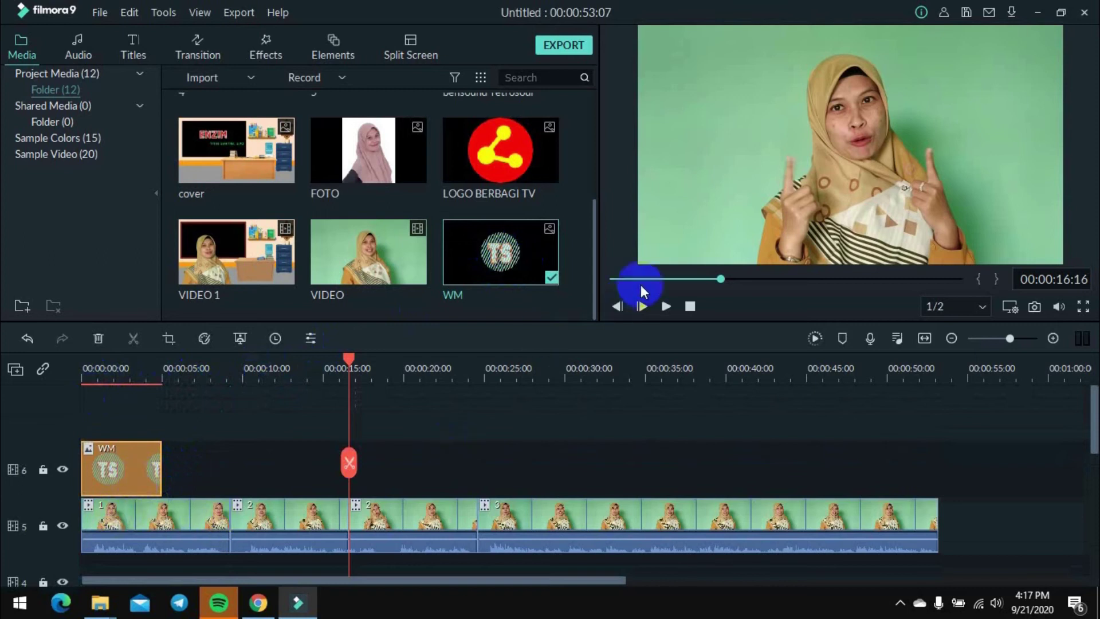
# - Shrink the WM watermark in the preview and move it to the lower-right corner of the video frame
pyautogui.moveTo(720, 279); pyautogui.dragTo(610, 279)
pyautogui.click(807, 135)
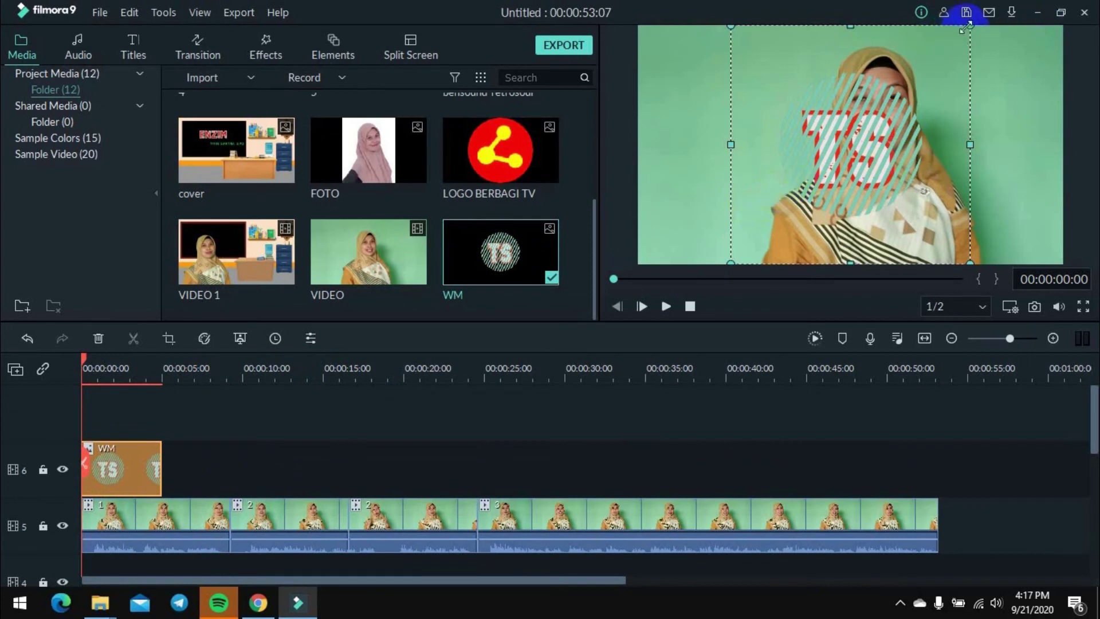
pyautogui.moveTo(967, 26); pyautogui.dragTo(1008, 239)
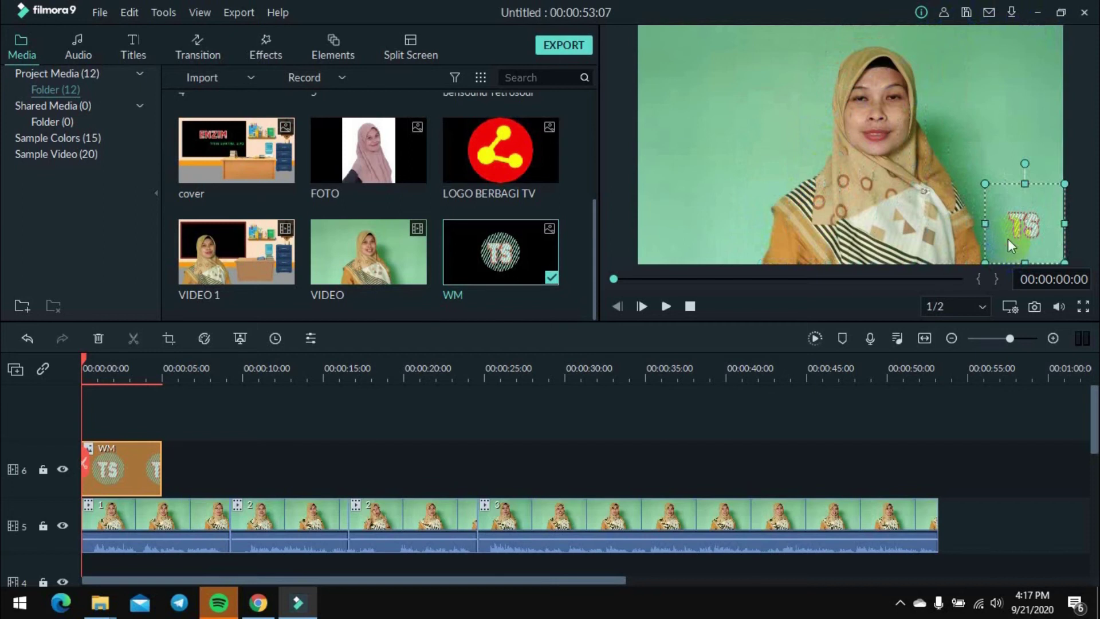
pyautogui.click(576, 462)
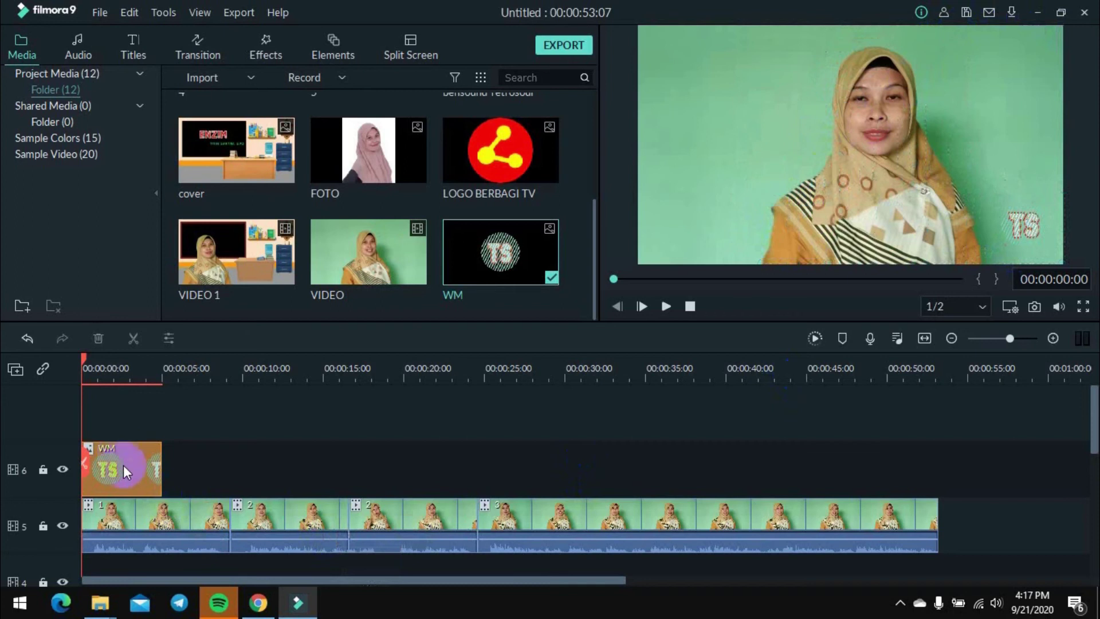
# - Zoom the timeline in on the WM clip and play the opening to check the watermark over clip 1
pyautogui.click(97, 473)
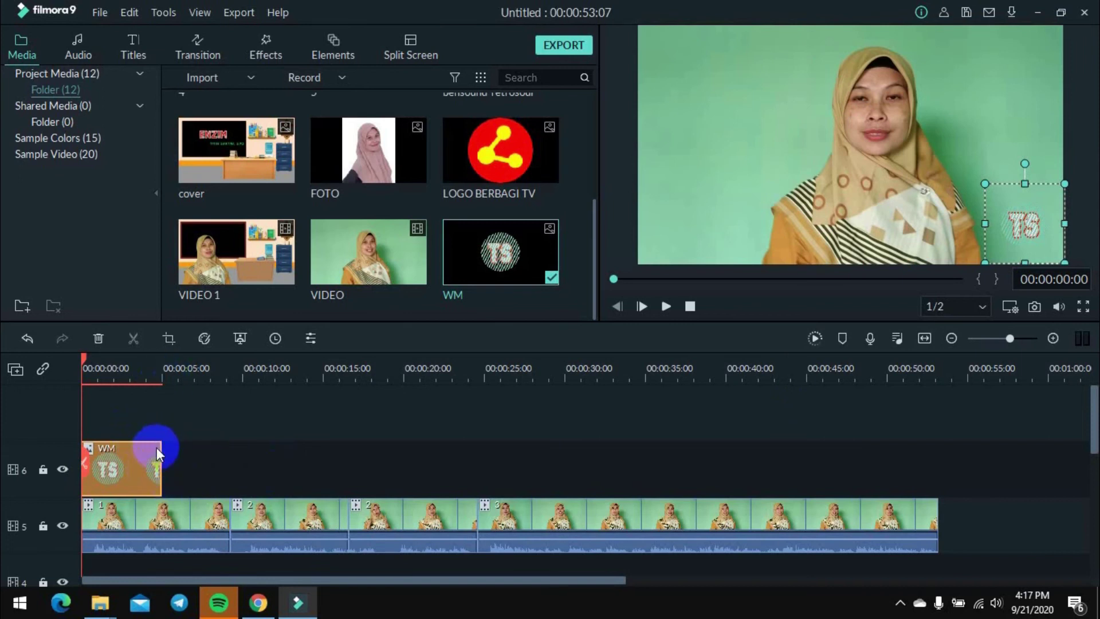
pyautogui.moveTo(164, 376); pyautogui.dragTo(647, 483)
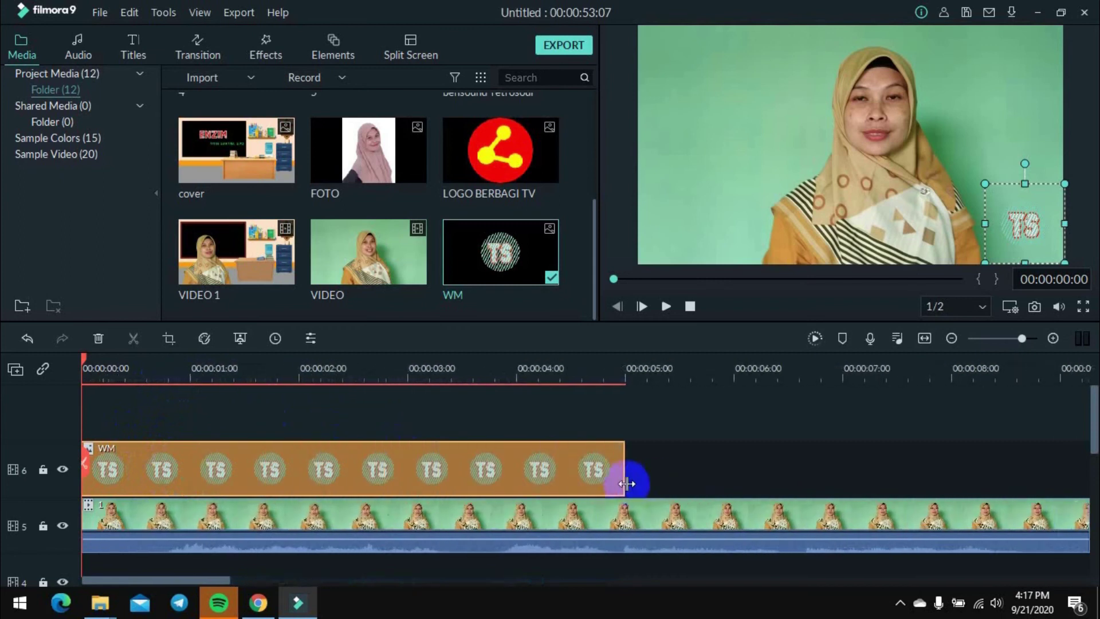
pyautogui.click(969, 127)
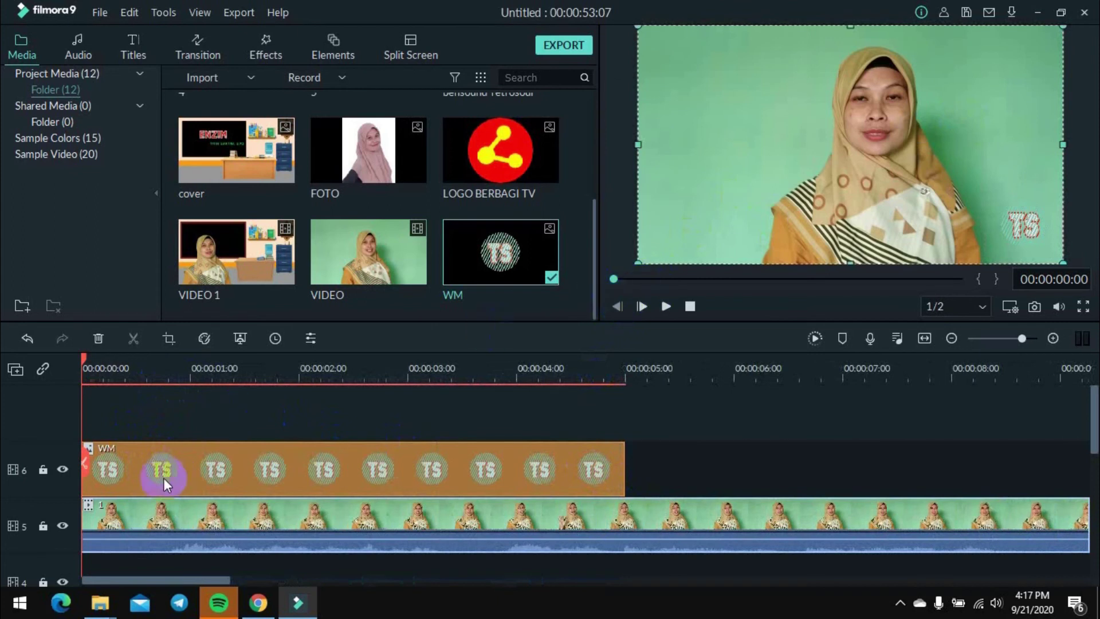
pyautogui.click(666, 307)
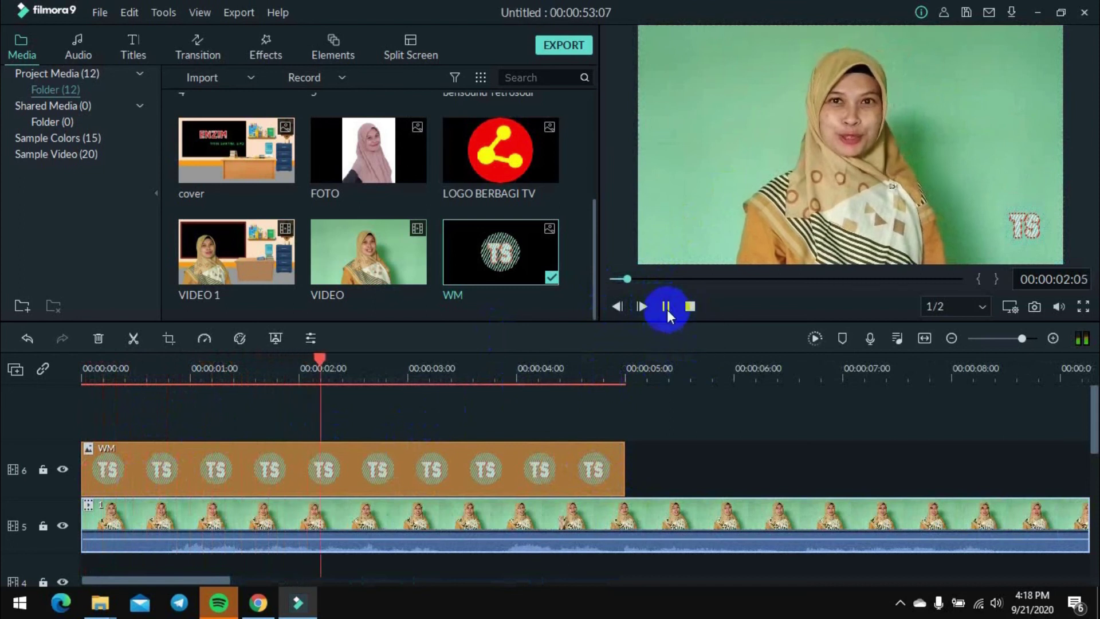
pyautogui.click(665, 307)
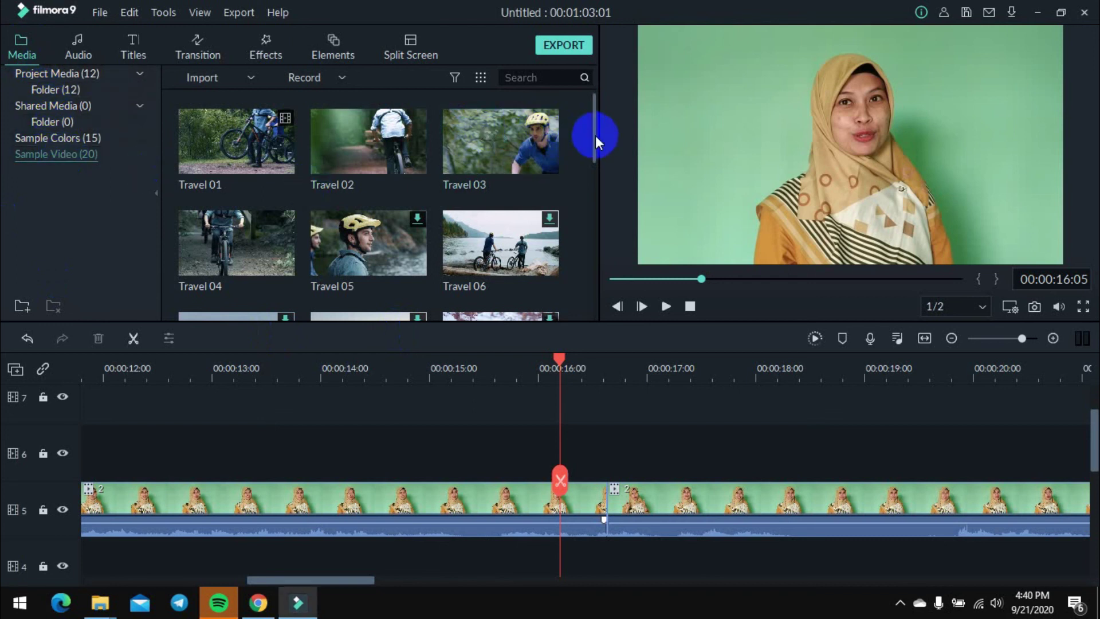
# - Insert the Countdown 8 sample video at the start of track 5, ahead of clip 1 and the watermark
pyautogui.moveTo(595, 135); pyautogui.dragTo(596, 293)
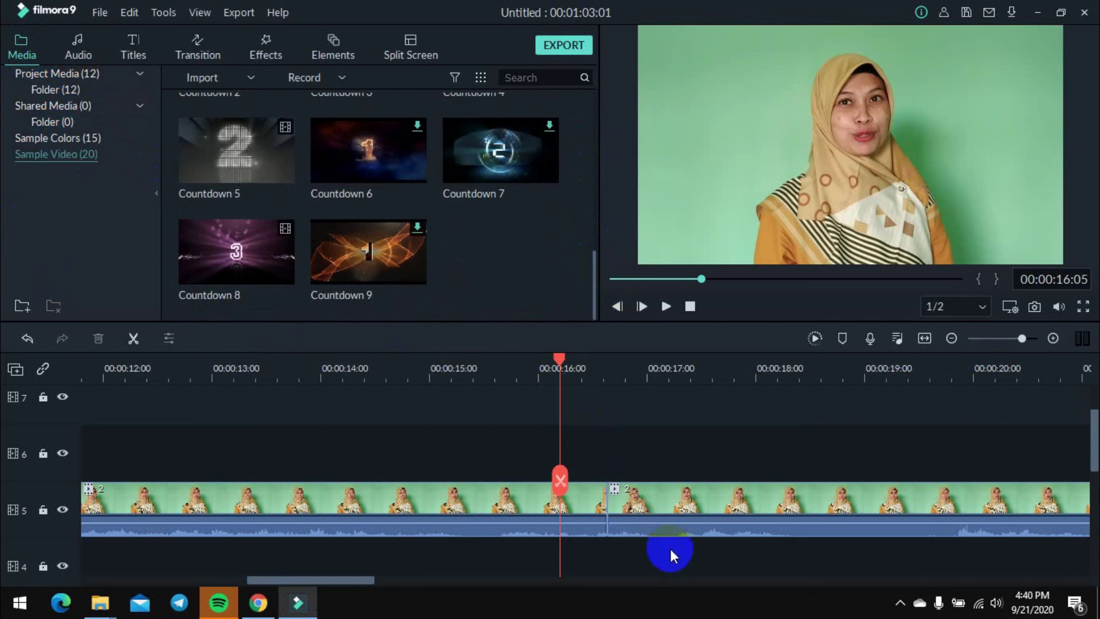
pyautogui.moveTo(700, 279); pyautogui.dragTo(610, 281)
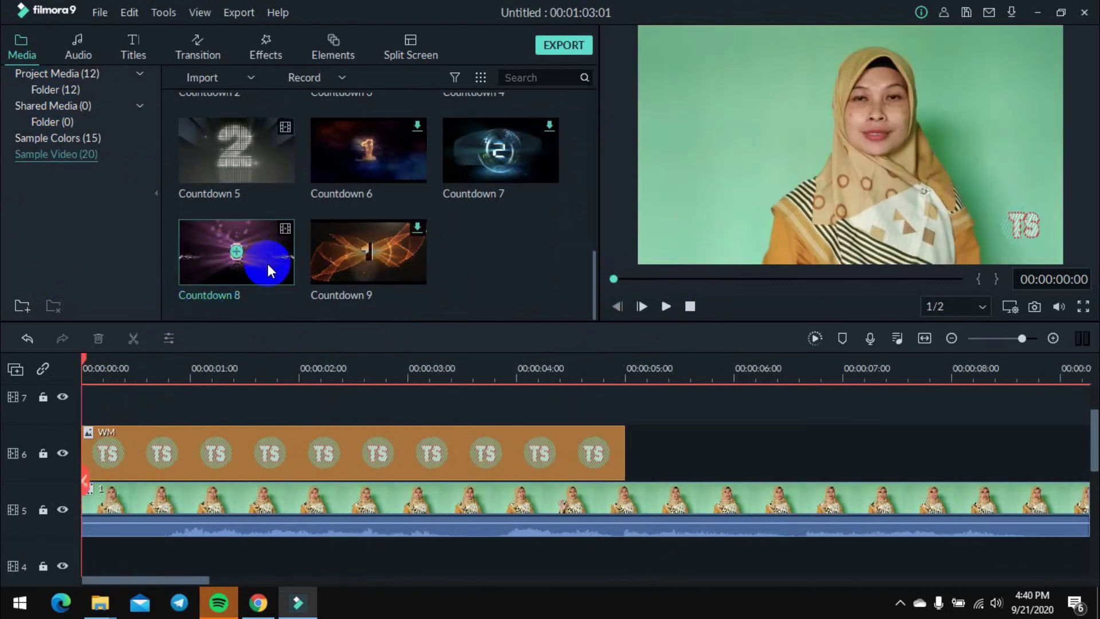
pyautogui.moveTo(267, 264); pyautogui.dragTo(205, 390)
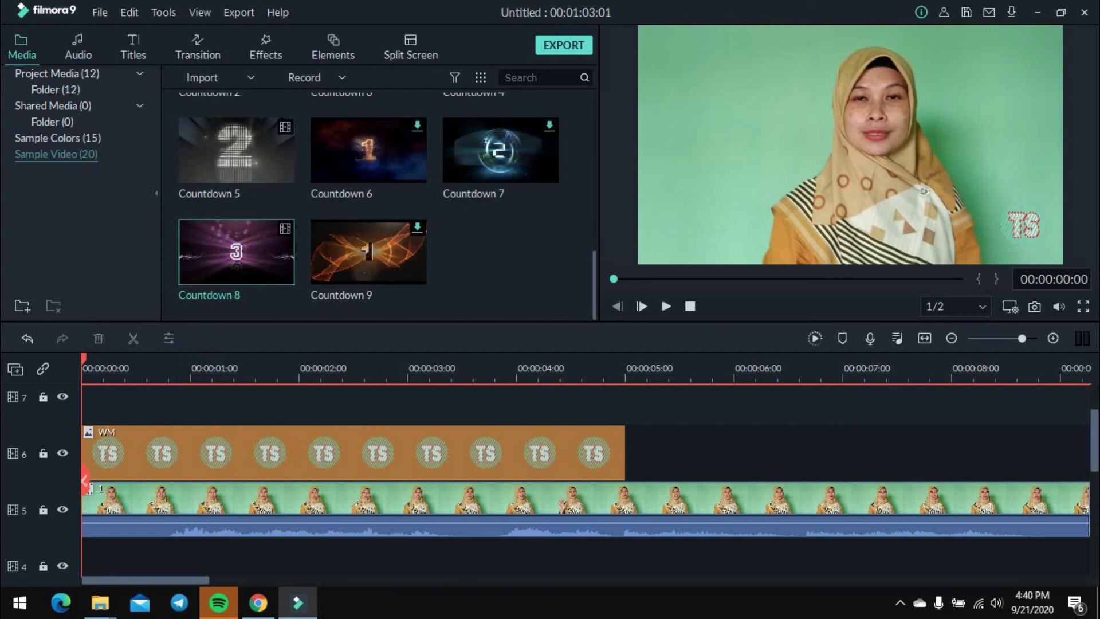
pyautogui.scroll(-1, 115, 458)
pyautogui.moveTo(8, 600); pyautogui.dragTo(74, 500)
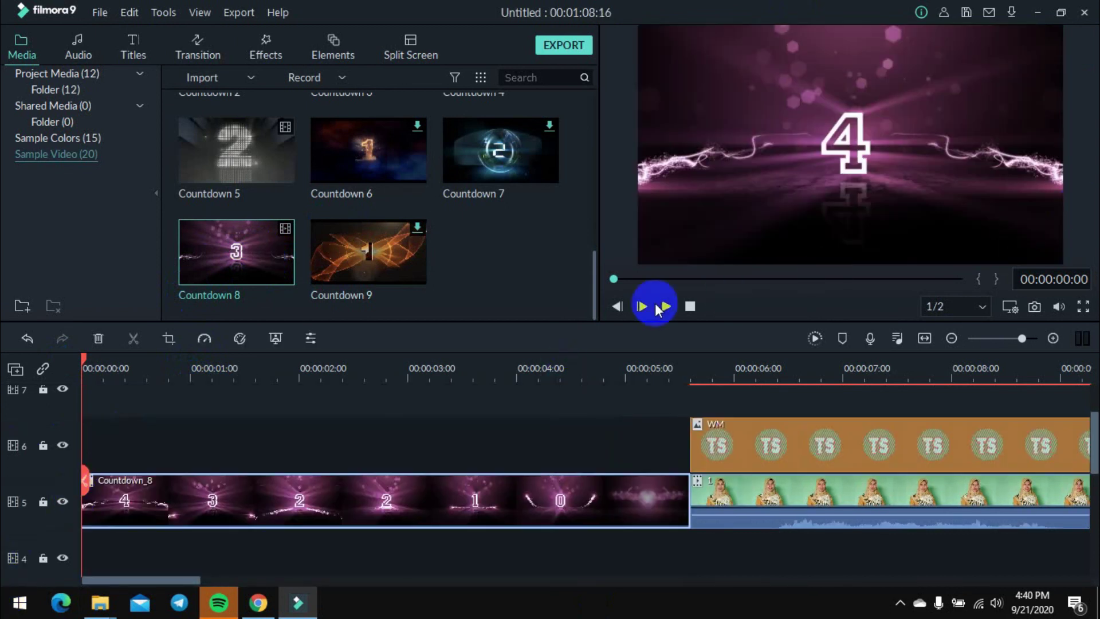
# - Play the video from the start to check the countdown and its change into clip 1
pyautogui.click(666, 308)
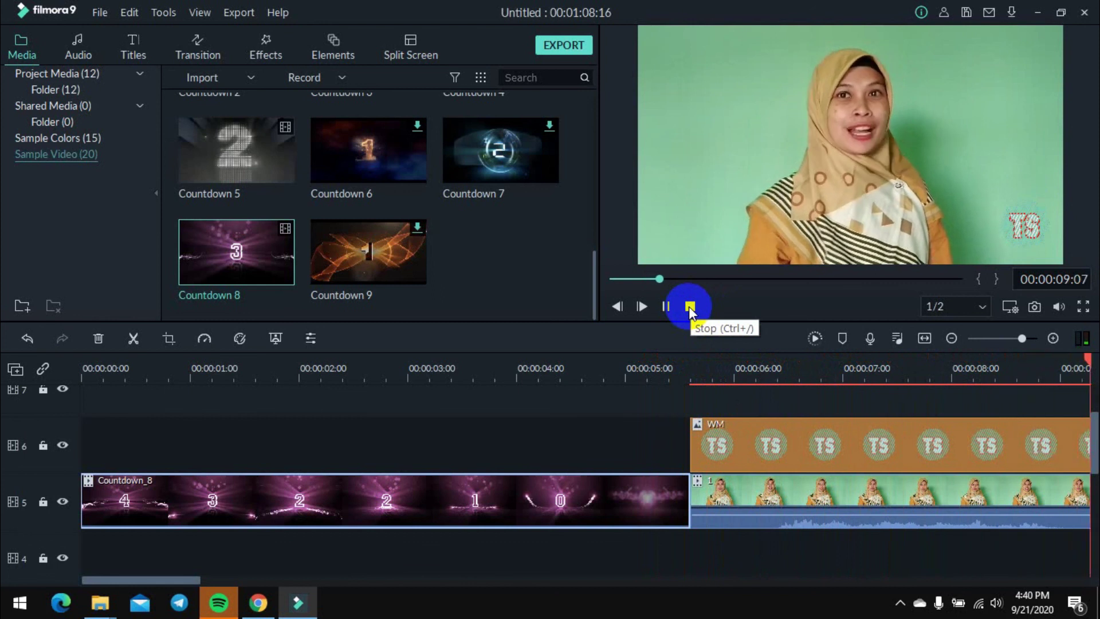
pyautogui.click(667, 307)
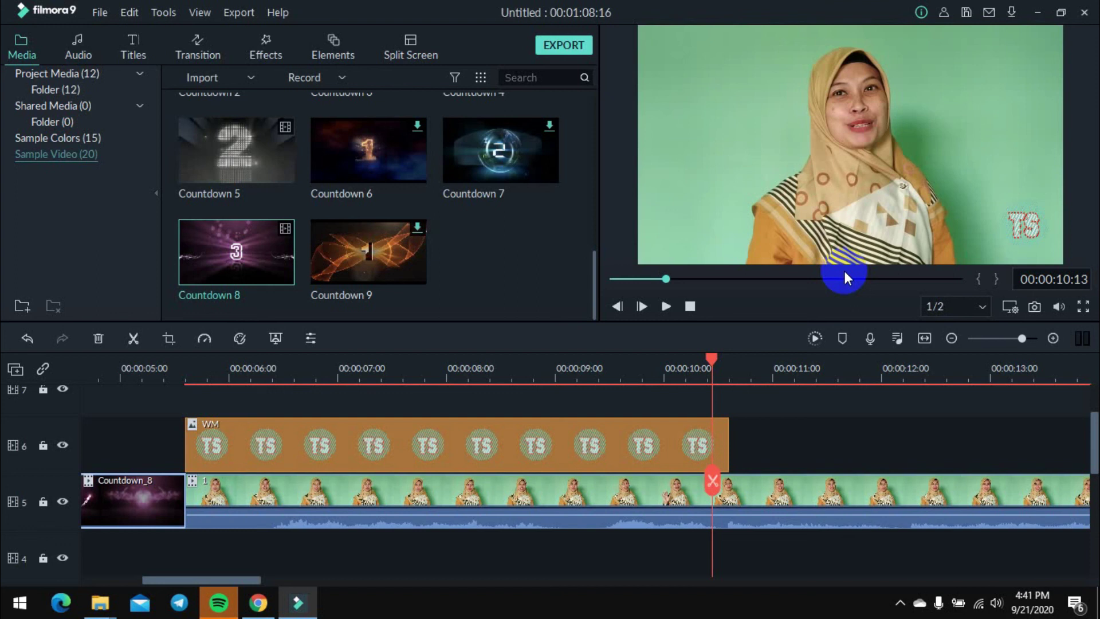
# - Show the hidden system tray icons
pyautogui.click(901, 602)
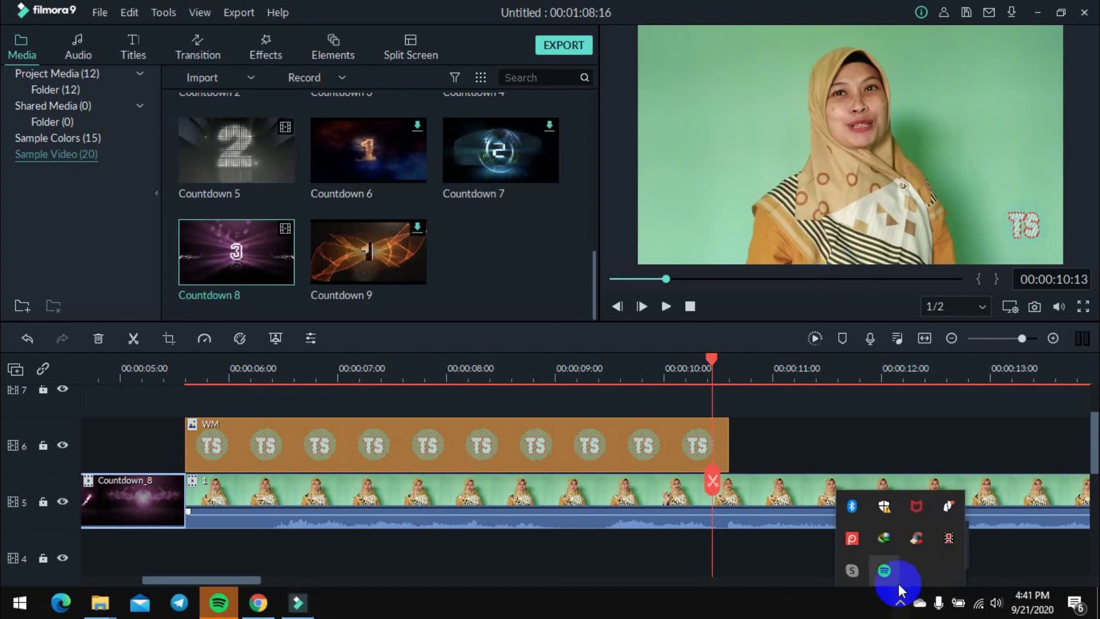